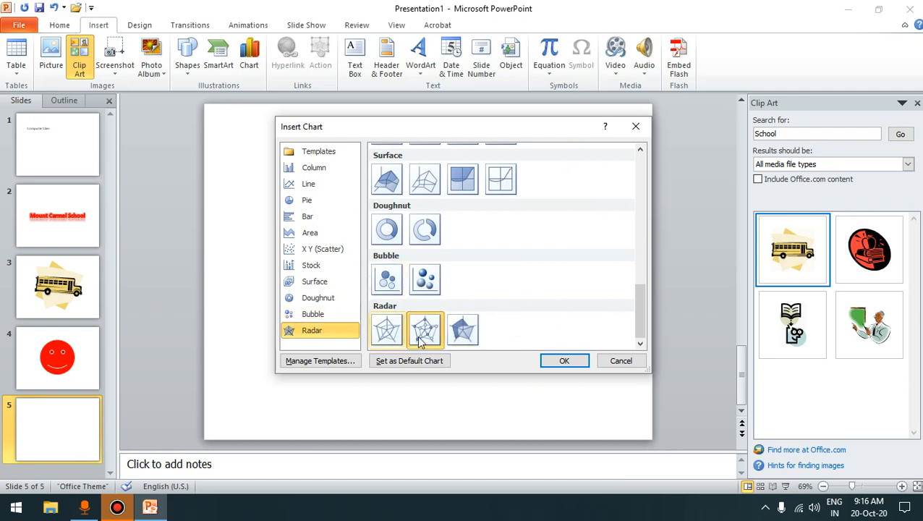
Insert a clustered column chart on slide 5 and close the Clip Art pane
{"action": "left_click", "coordinate": [315, 172]}
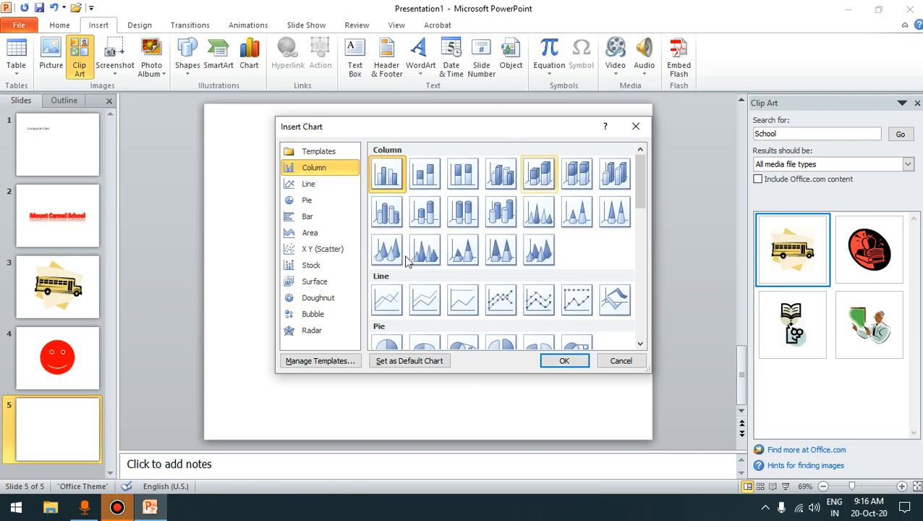
{"action": "left_click", "coordinate": [565, 361]}
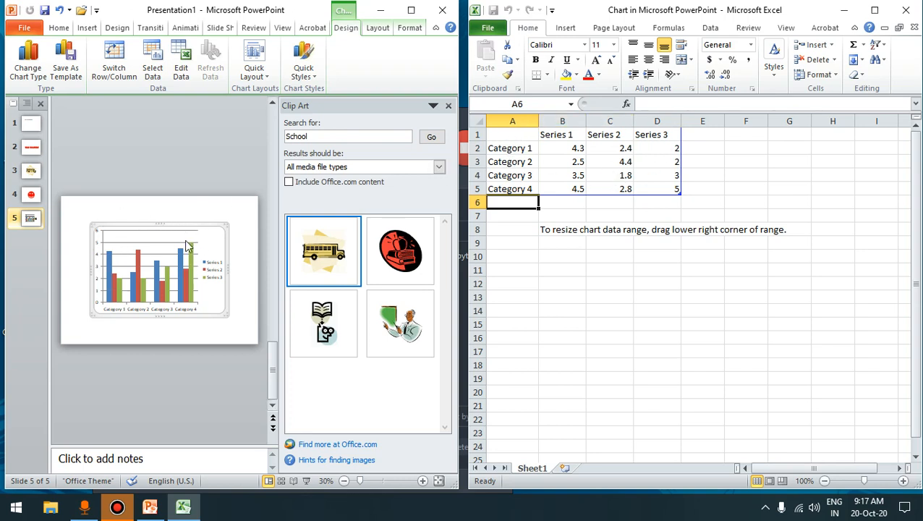
{"action": "left_click", "coordinate": [448, 107]}
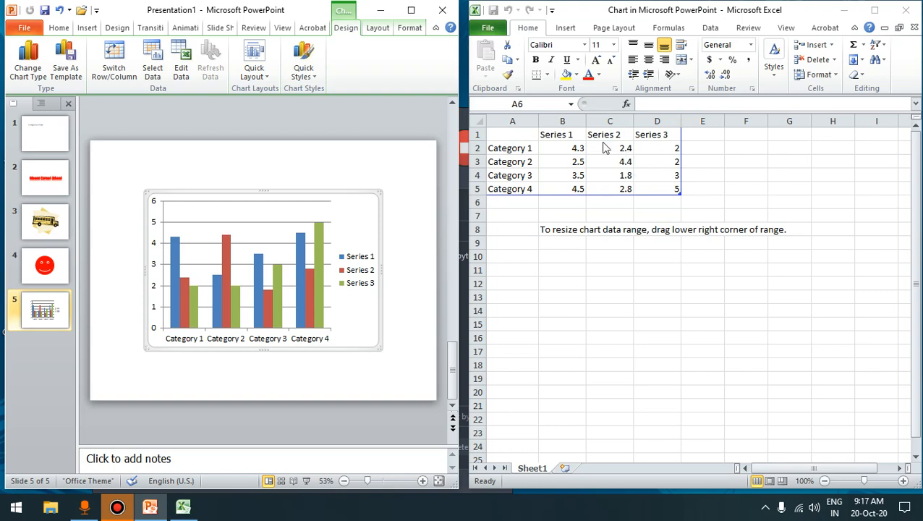
Rename the three series headers in the chart's data sheet as Maths, Eng and Science
{"action": "left_click", "coordinate": [510, 138]}
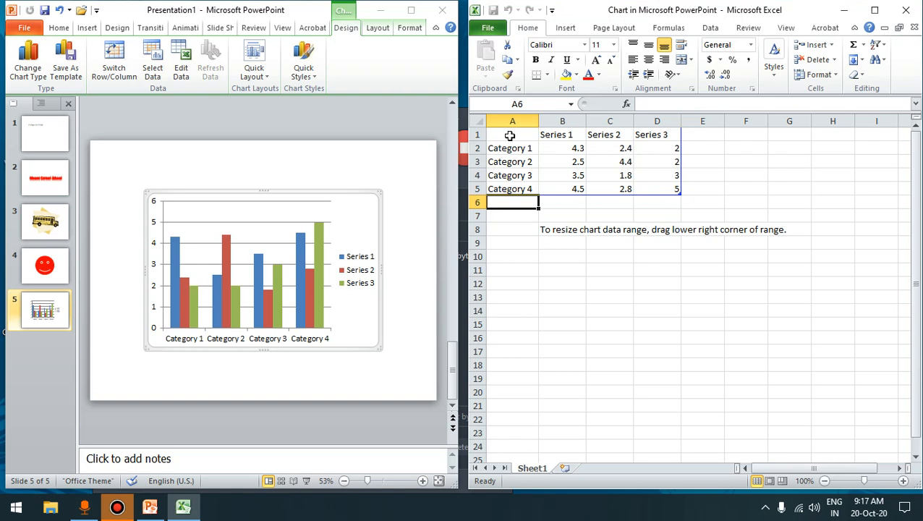
{"action": "left_click", "coordinate": [510, 136]}
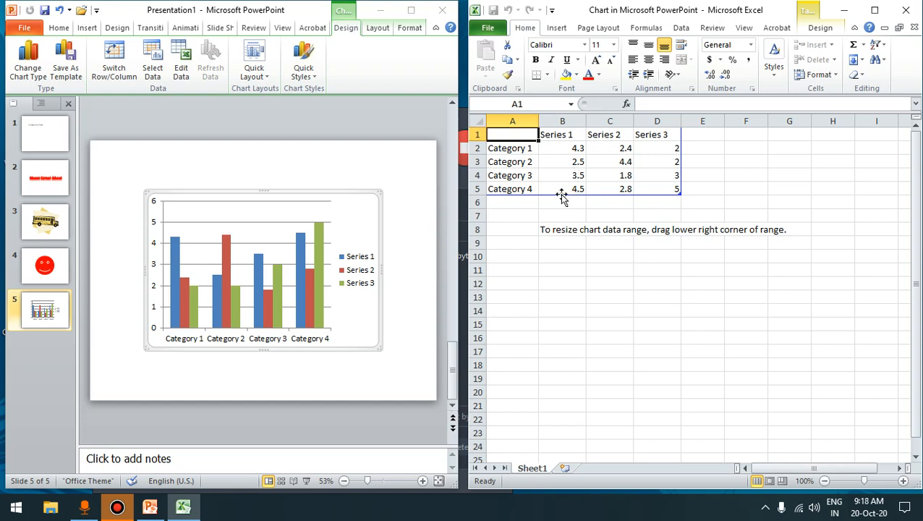
{"action": "key", "text": "Right"}
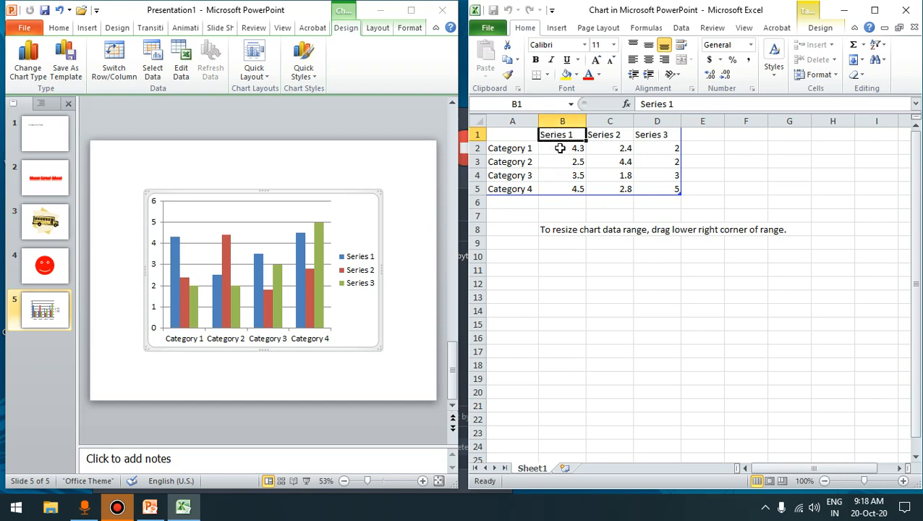
{"action": "type", "text": "MA"}
{"action": "type", "text": "aths"}
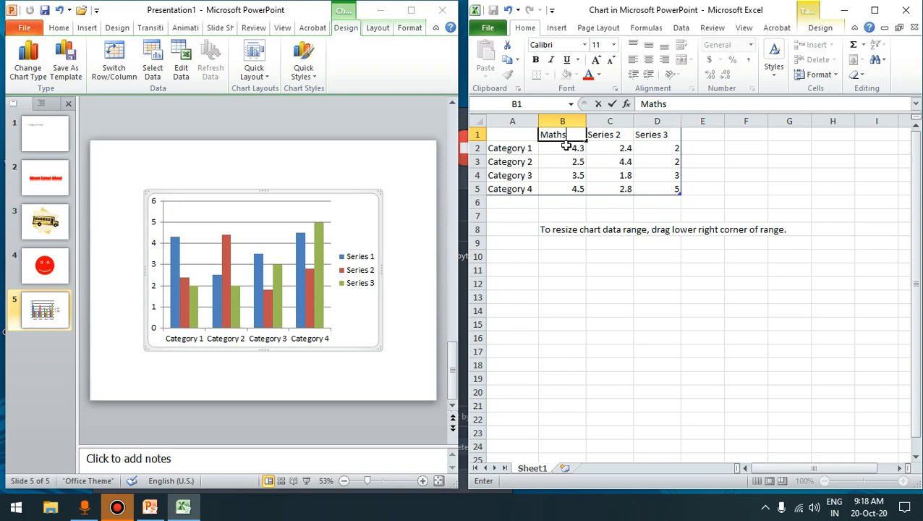
{"action": "key", "text": "Tab"}
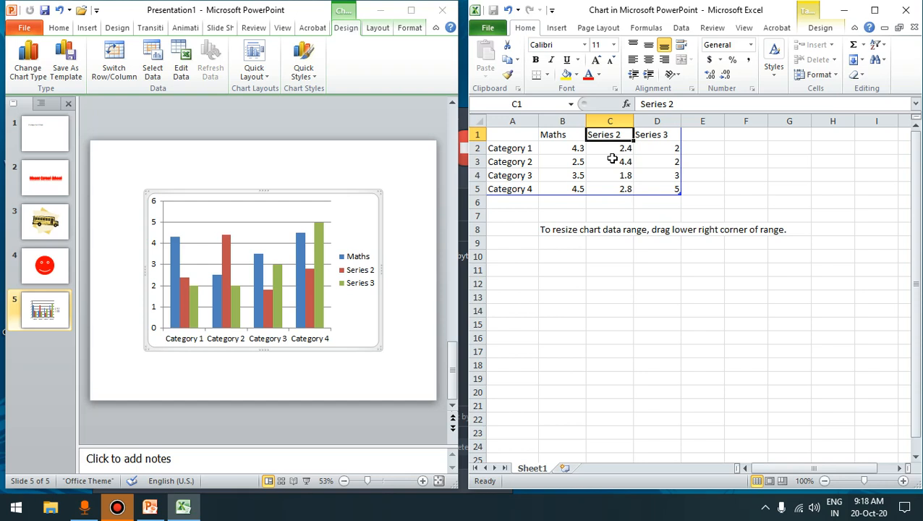
{"action": "type", "text": "Eng"}
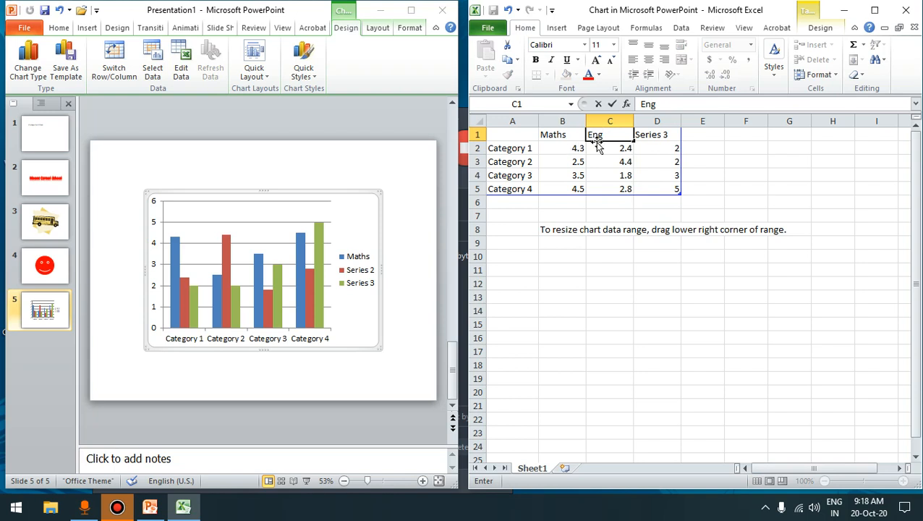
{"action": "key", "text": "Tab"}
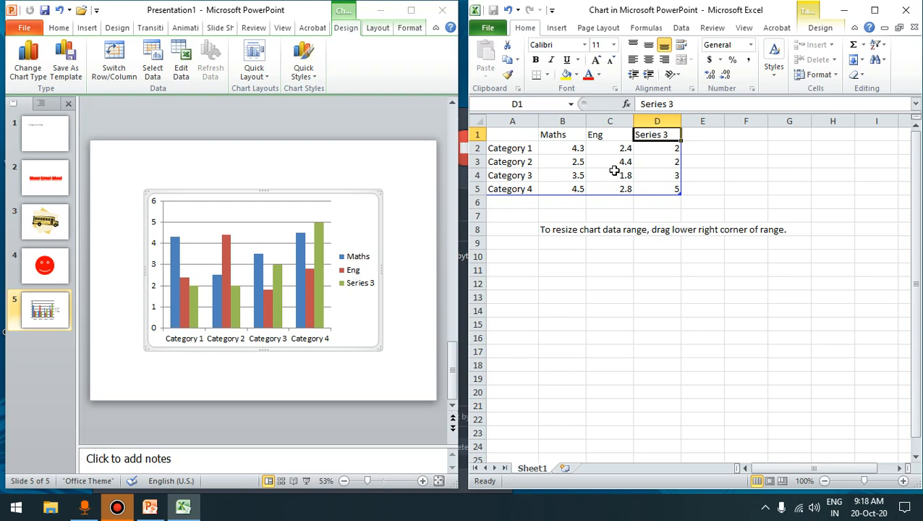
{"action": "type", "text": "Science"}
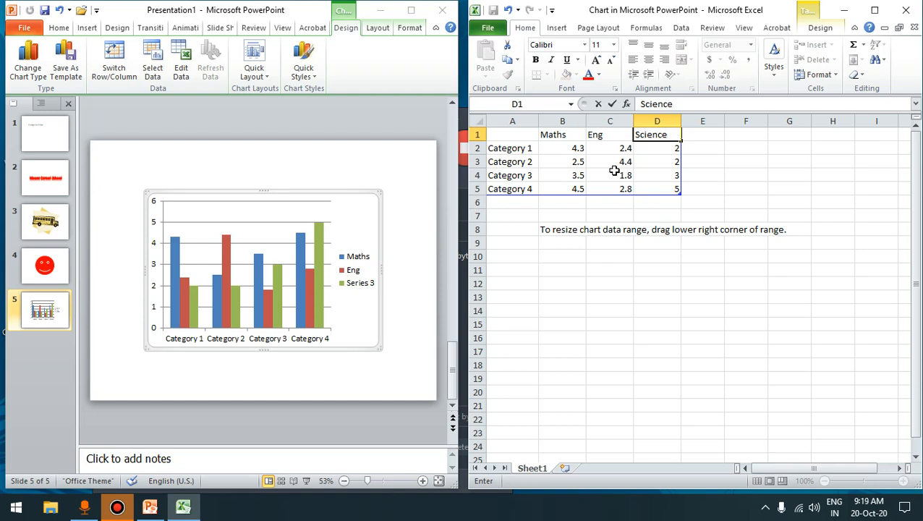
{"action": "key", "text": "Tab"}
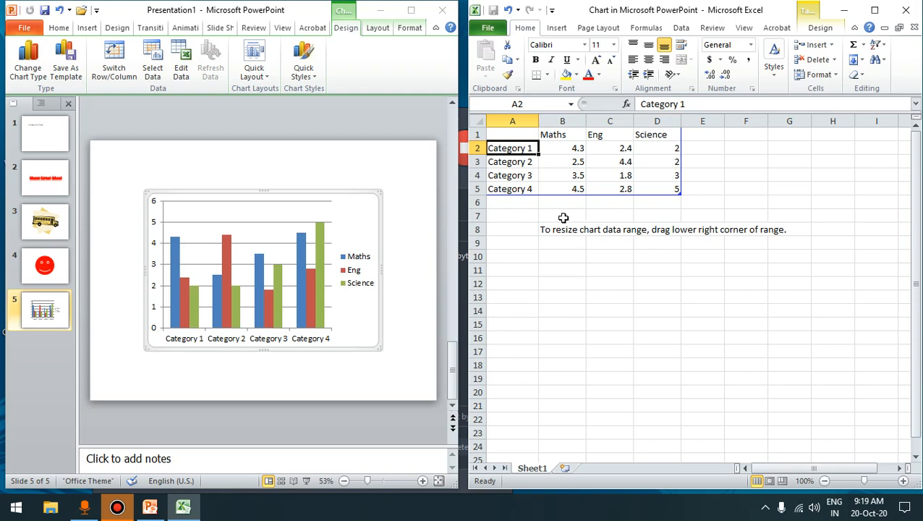
Replace Category 1 with the first student's name and enter the marks Maths 78, Eng 67 and Science 89
{"action": "type", "text": "Aman"}
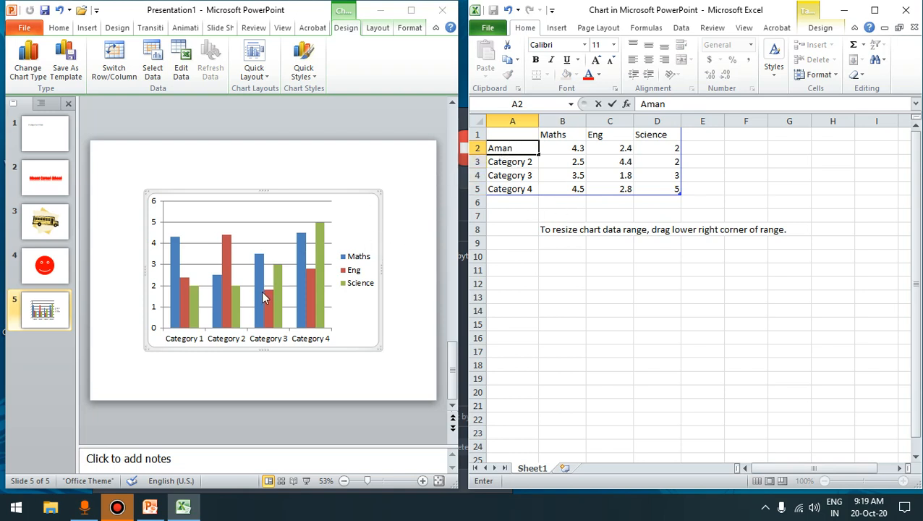
{"action": "key", "text": "Tab"}
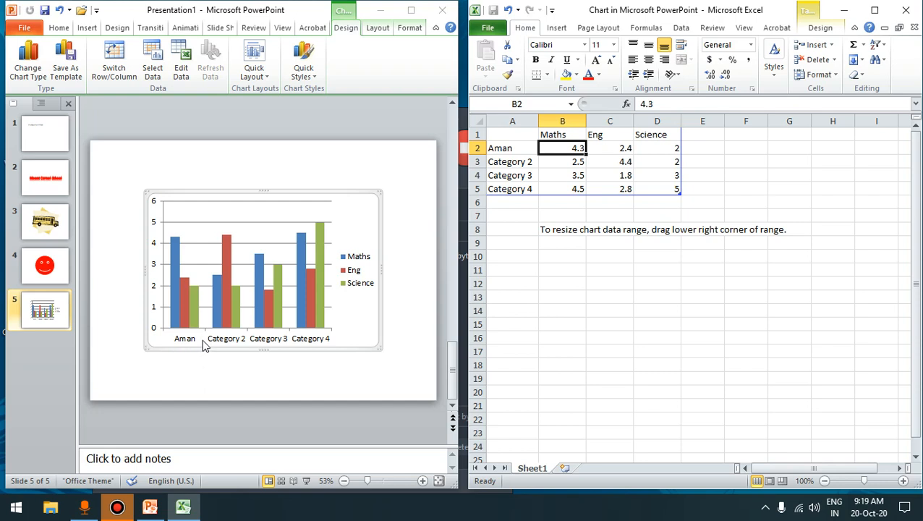
{"action": "type", "text": "78"}
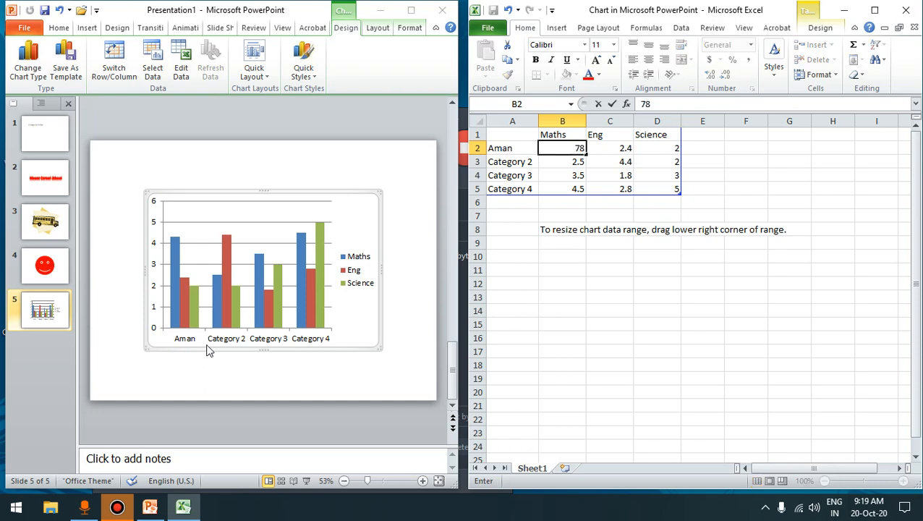
{"action": "key", "text": "Tab"}
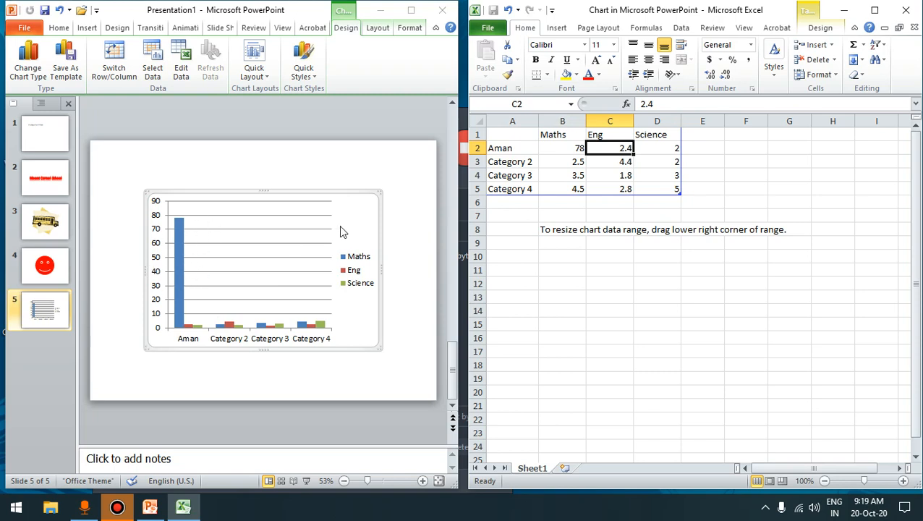
{"action": "type", "text": "67"}
{"action": "key", "text": "Tab"}
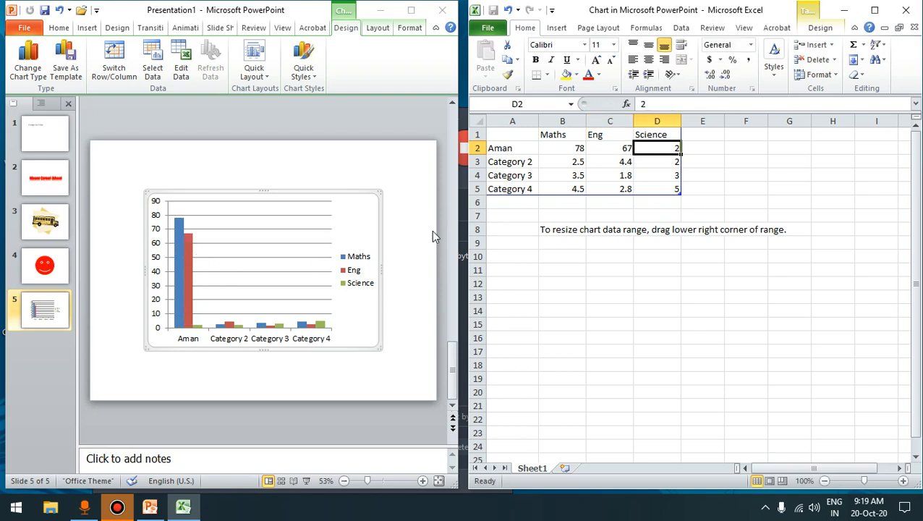
{"action": "type", "text": "67"}
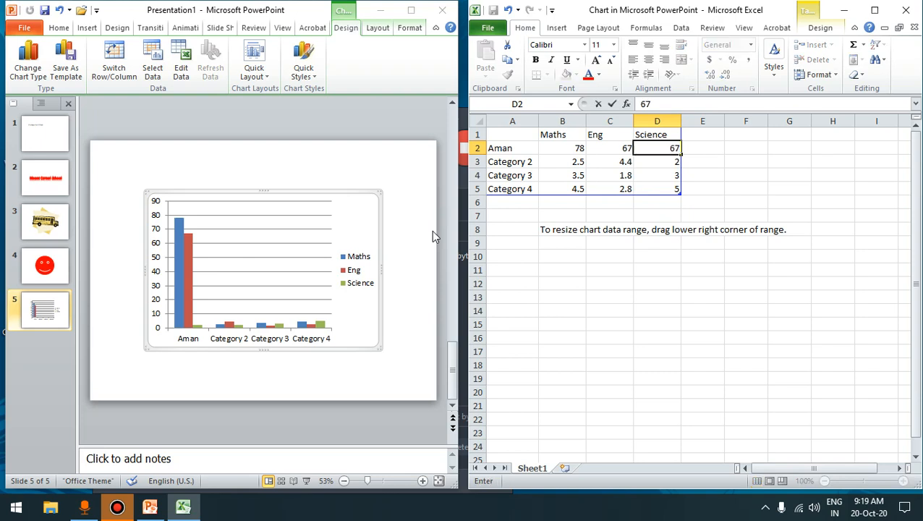
{"action": "key", "text": "BackSpace"}
{"action": "key", "text": "BackSpace"}
{"action": "type", "text": "89"}
{"action": "key", "text": "Return"}
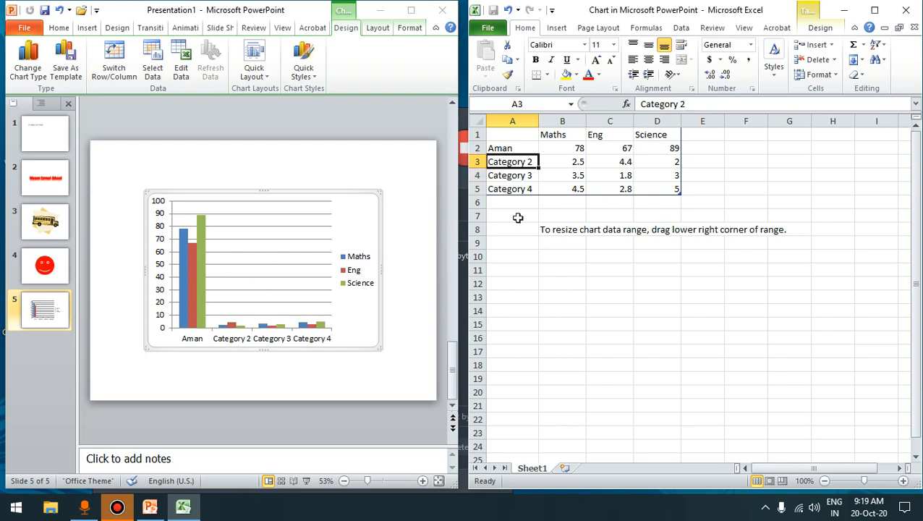
{"action": "left_click", "coordinate": [564, 147]}
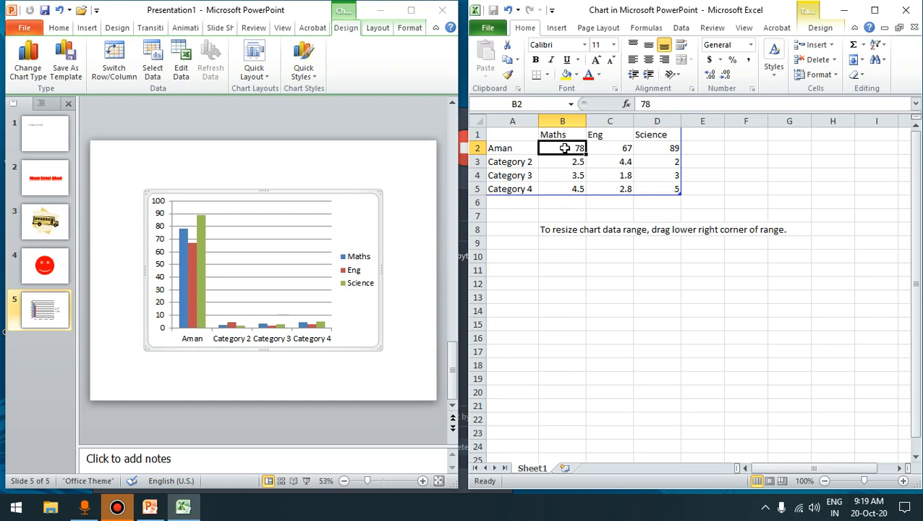
{"action": "left_click", "coordinate": [622, 148]}
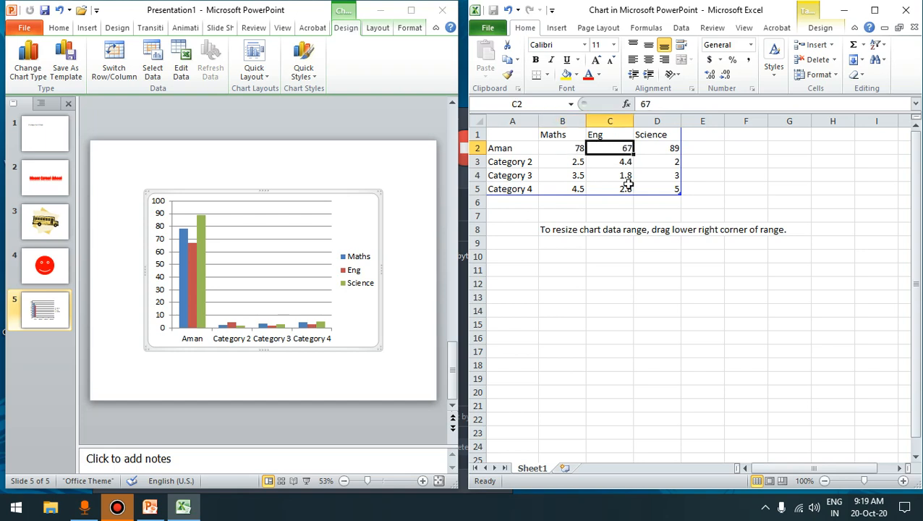
{"action": "left_click", "coordinate": [655, 147]}
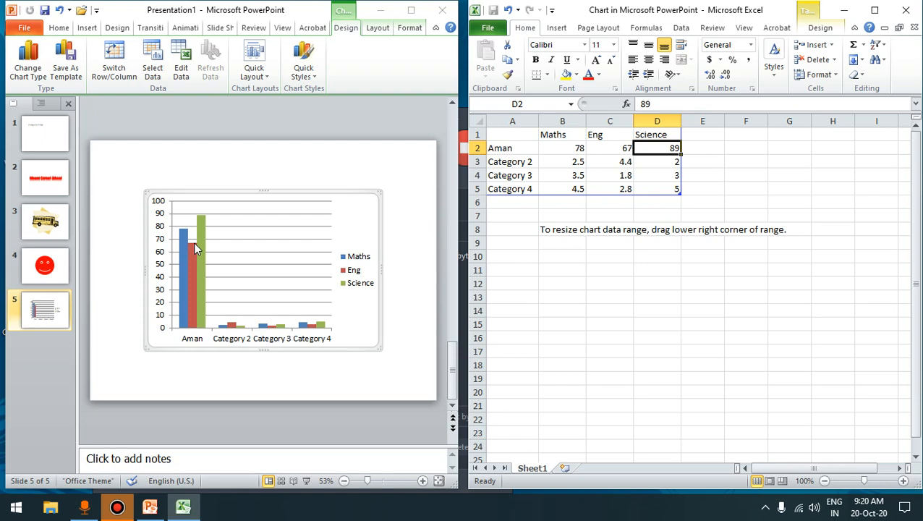
{"action": "left_click", "coordinate": [612, 153]}
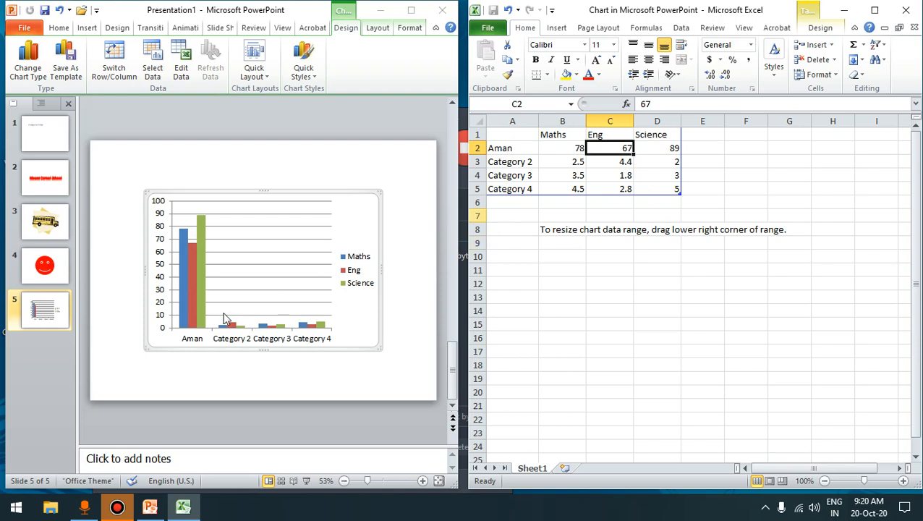
Replace Category 2 with the second student's name and enter the marks Maths 89, Eng 56 and Science 89
{"action": "left_click", "coordinate": [504, 162]}
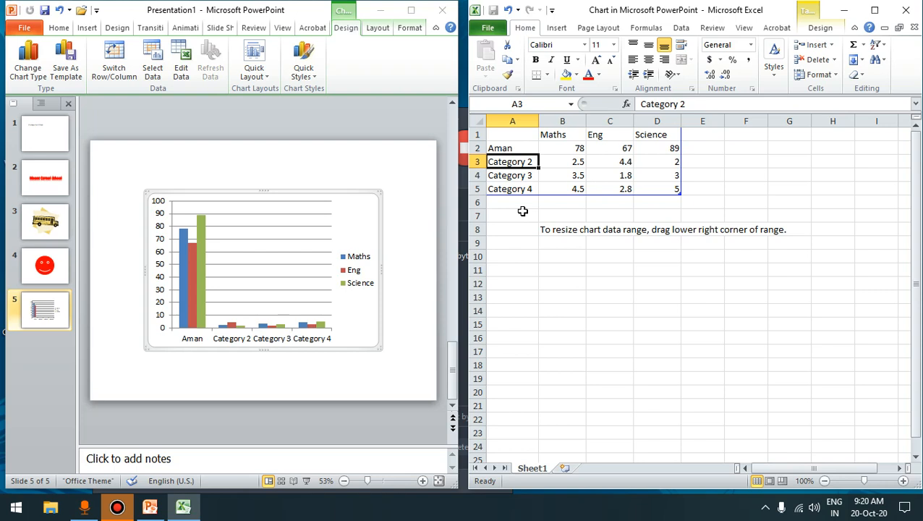
{"action": "type", "text": "Riya"}
{"action": "key", "text": "Tab"}
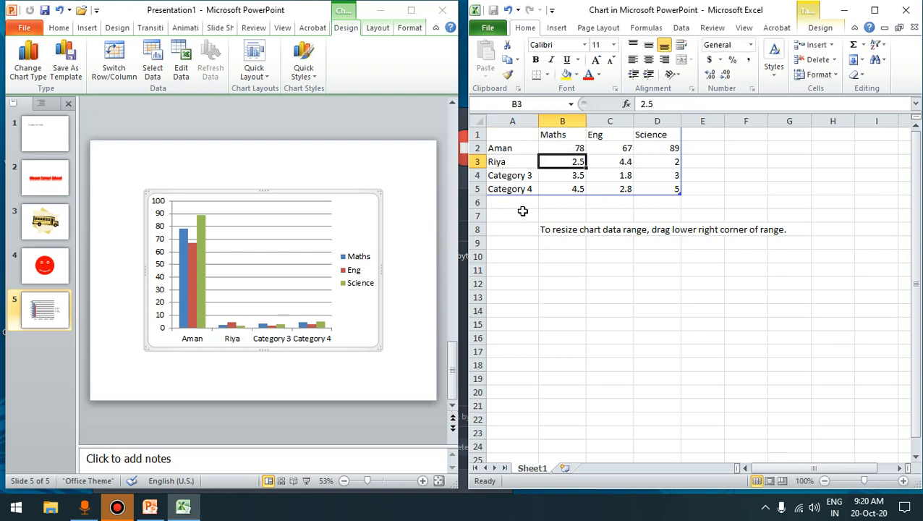
{"action": "type", "text": "89"}
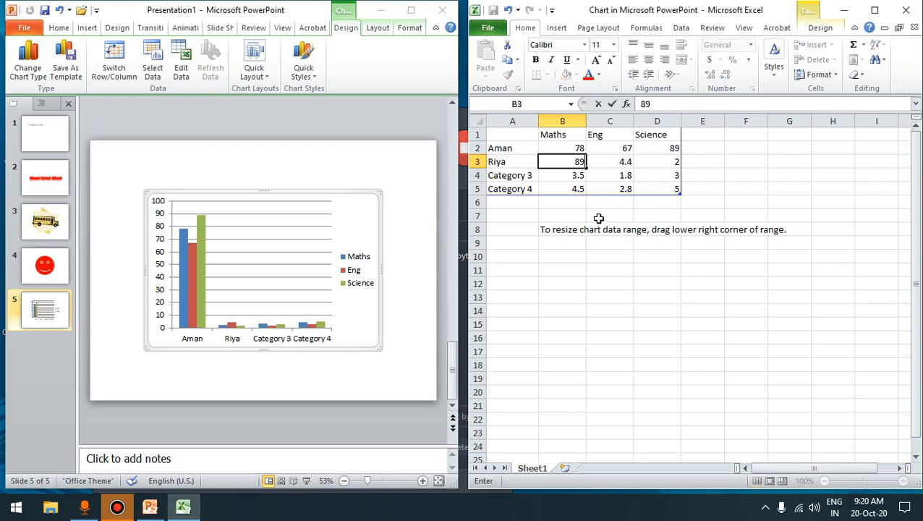
{"action": "key", "text": "Tab"}
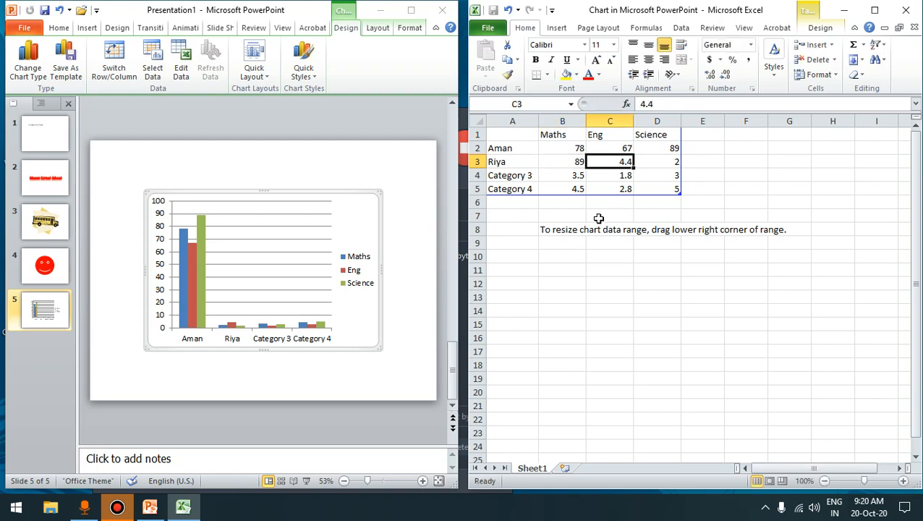
{"action": "type", "text": "56"}
{"action": "key", "text": "Tab"}
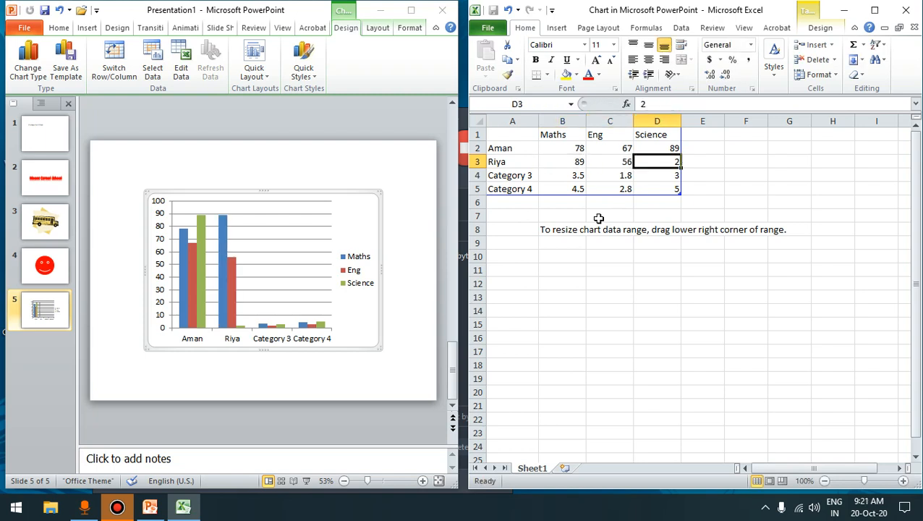
{"action": "type", "text": "89"}
{"action": "key", "text": "Return"}
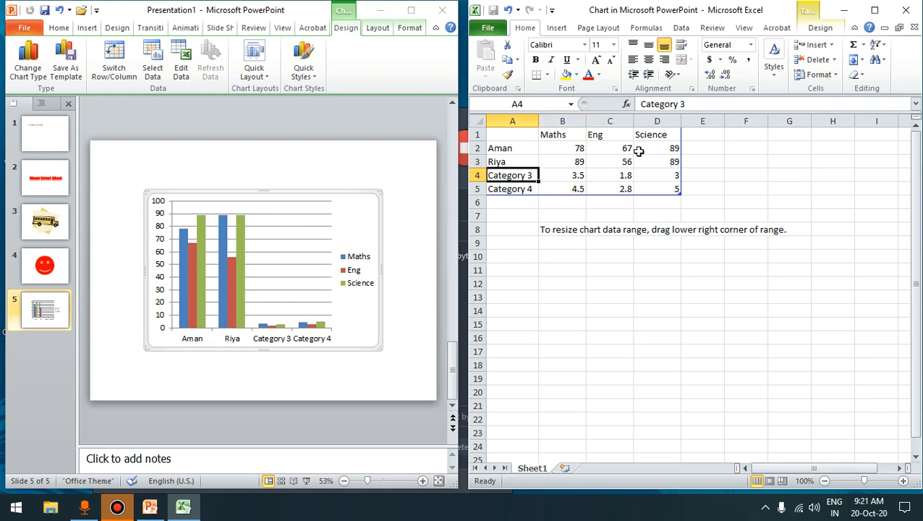
Replace Category 3 with the third student's name and enter the marks Maths 78, Eng 52 and Science 66
{"action": "left_click", "coordinate": [562, 206], "text": "shift"}
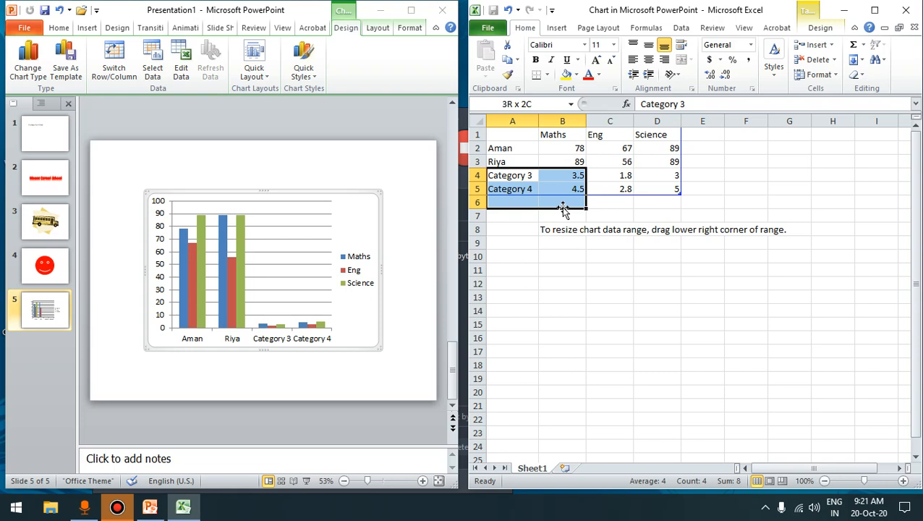
{"action": "type", "text": "Pi"}
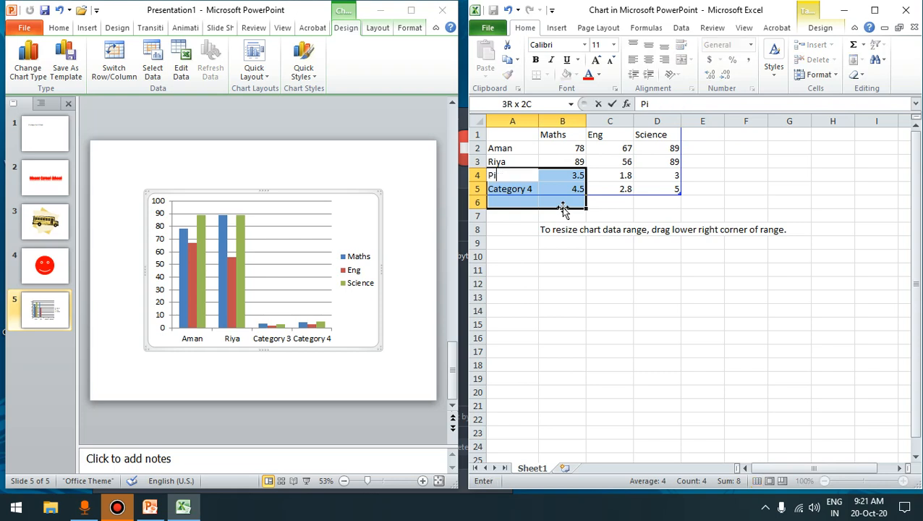
{"action": "type", "text": "ya"}
{"action": "key", "text": "Tab"}
{"action": "left_click", "coordinate": [561, 176]}
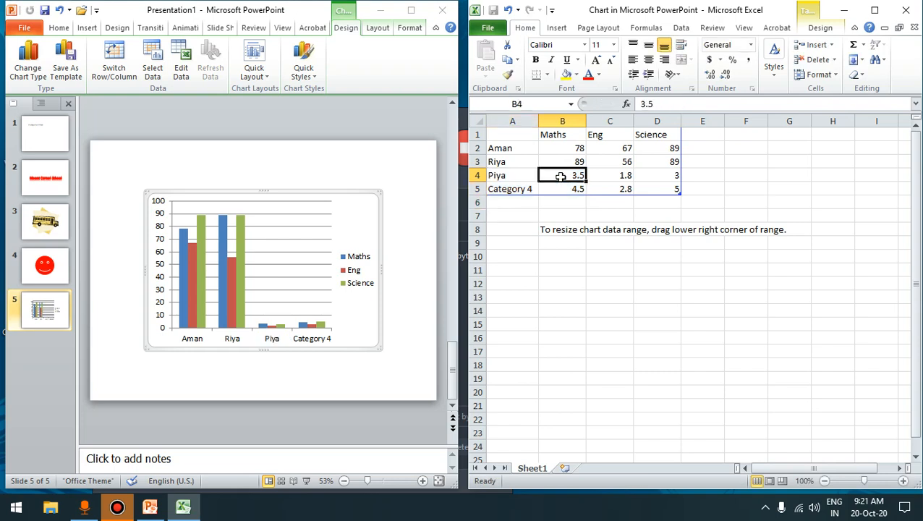
{"action": "key", "text": "Tab"}
{"action": "left_click", "coordinate": [568, 181]}
{"action": "type", "text": "78"}
{"action": "key", "text": "Tab"}
{"action": "type", "text": "52"}
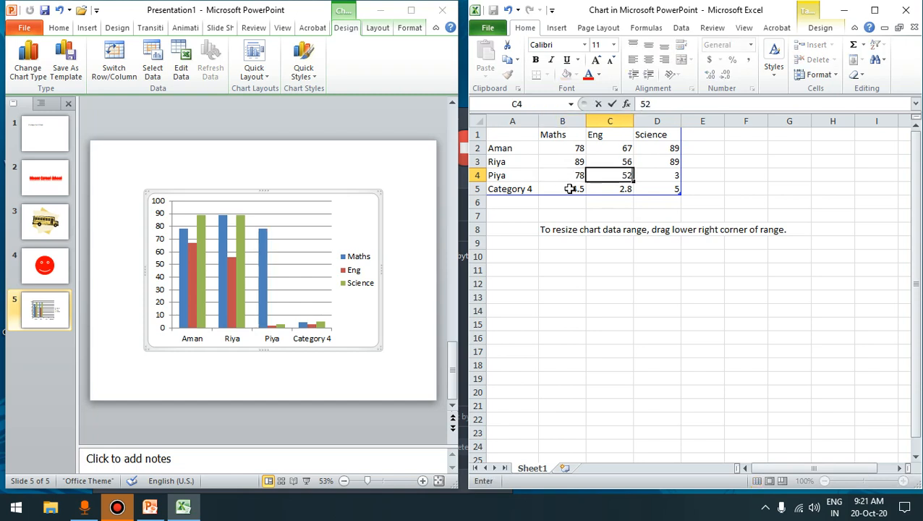
{"action": "key", "text": "Tab"}
{"action": "type", "text": "66"}
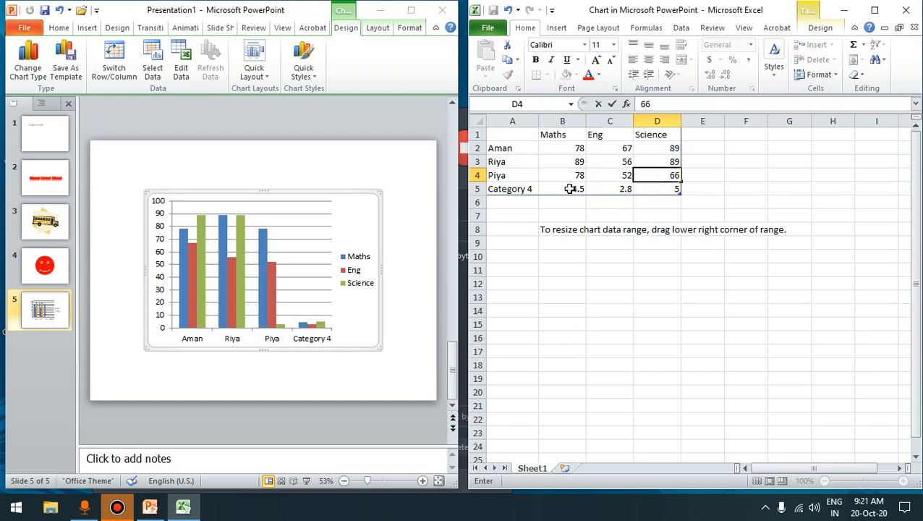
{"action": "left_click", "coordinate": [537, 190]}
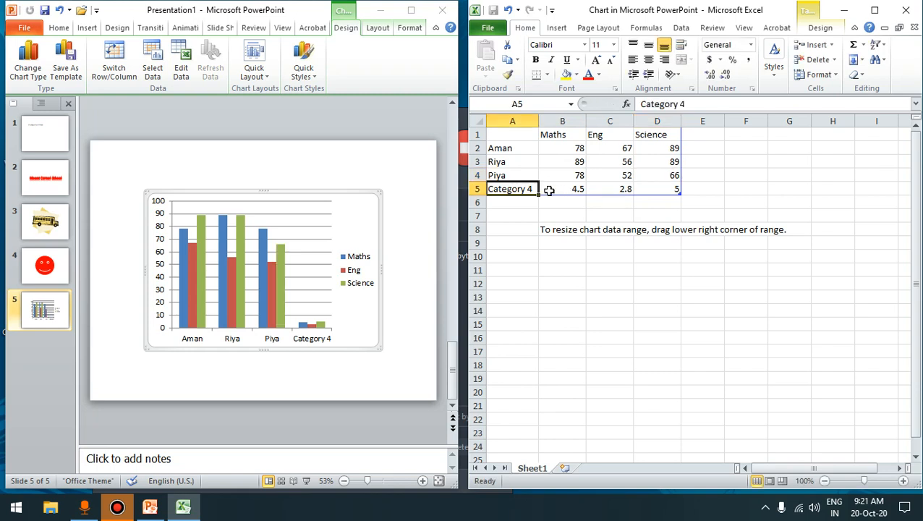
Replace Category 4 in the chart's data sheet with the fourth student's name
{"action": "type", "text": "MA"}
{"action": "key", "text": "BackSpace"}
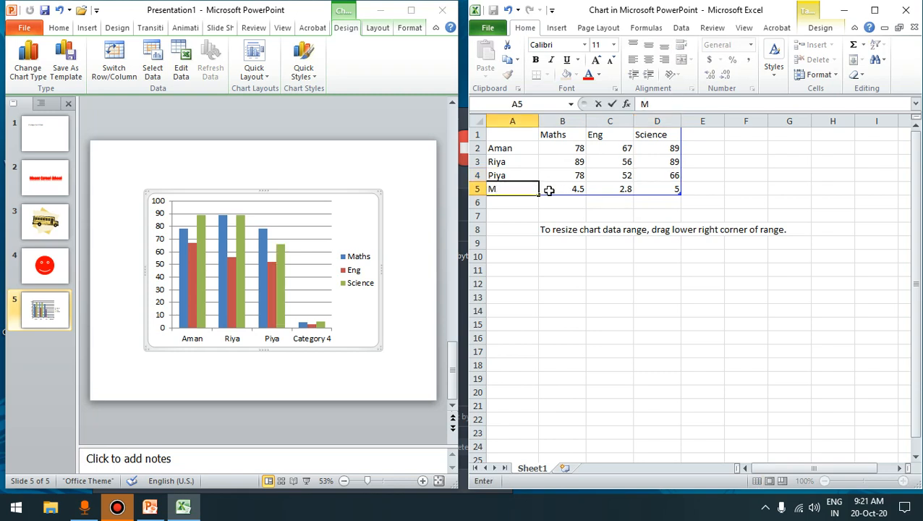
{"action": "type", "text": "AA"}
{"action": "key", "text": "BackSpace"}
{"action": "key", "text": "BackSpace"}
{"action": "type", "text": "A"}
{"action": "key", "text": "BackSpace"}
{"action": "key", "text": "BackSpace"}
{"action": "type", "text": "Da"}
{"action": "key", "text": "BackSpace"}
{"action": "key", "text": "BackSpace"}
{"action": "type", "text": "Deep"}
Enter the fourth student's marks: Maths 85, Eng 58 and Science 96
{"action": "left_click", "coordinate": [550, 191]}
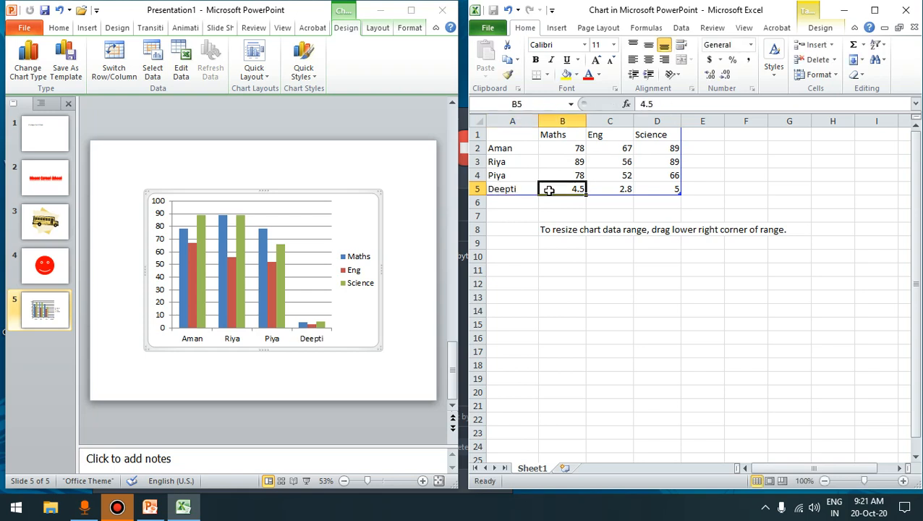
{"action": "type", "text": "85"}
{"action": "key", "text": "Tab"}
{"action": "type", "text": "58"}
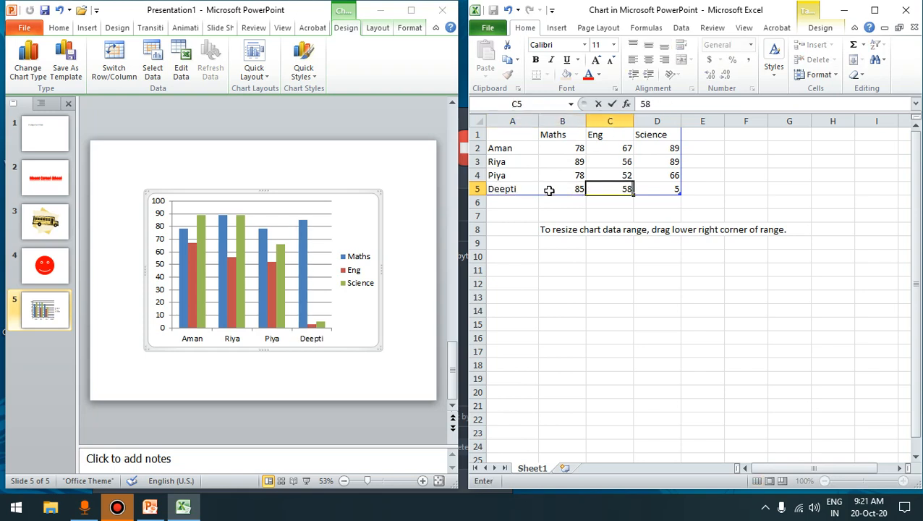
{"action": "key", "text": "Tab"}
{"action": "type", "text": "96"}
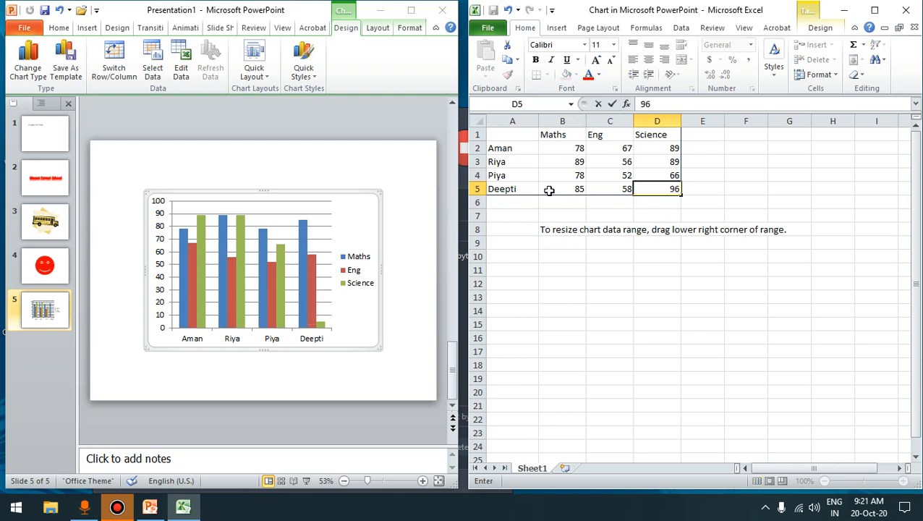
{"action": "key", "text": "Return"}
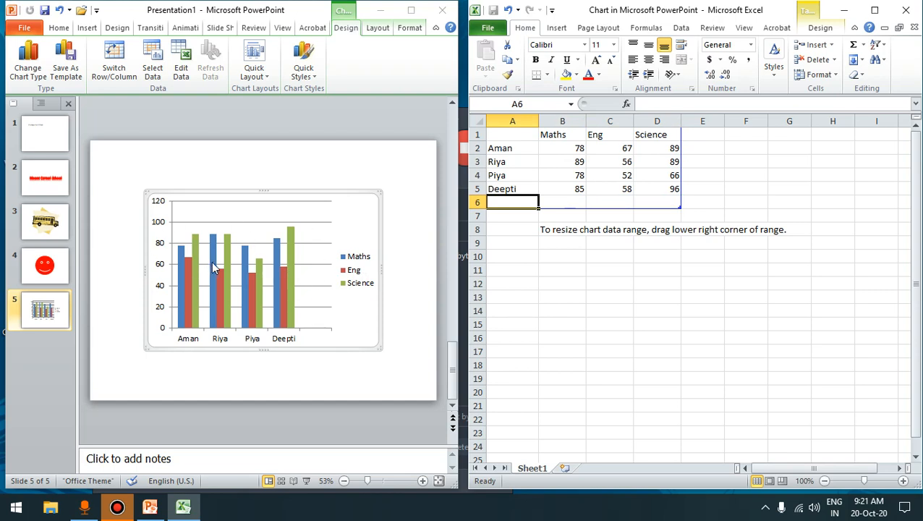
Add a fifth student's name in cell A6, directly below the fourth student
{"action": "type", "text": "Aman"}
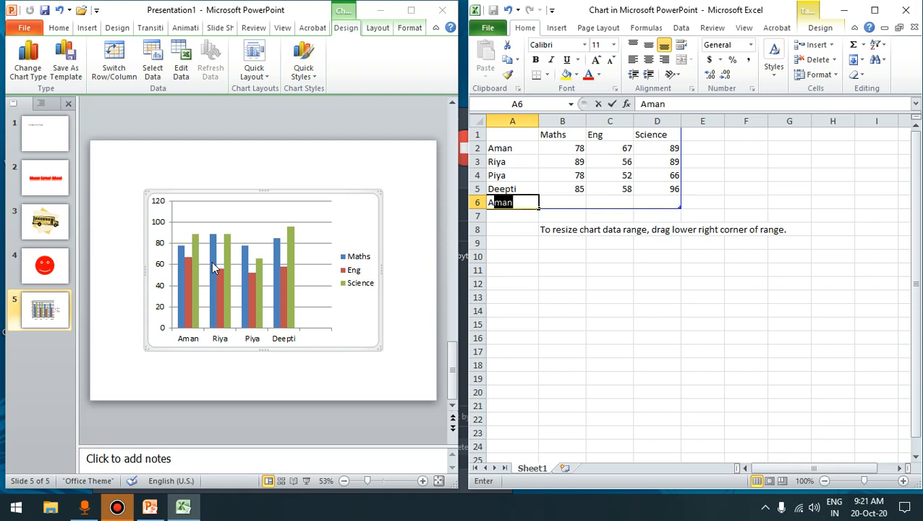
{"action": "key", "text": "Tab"}
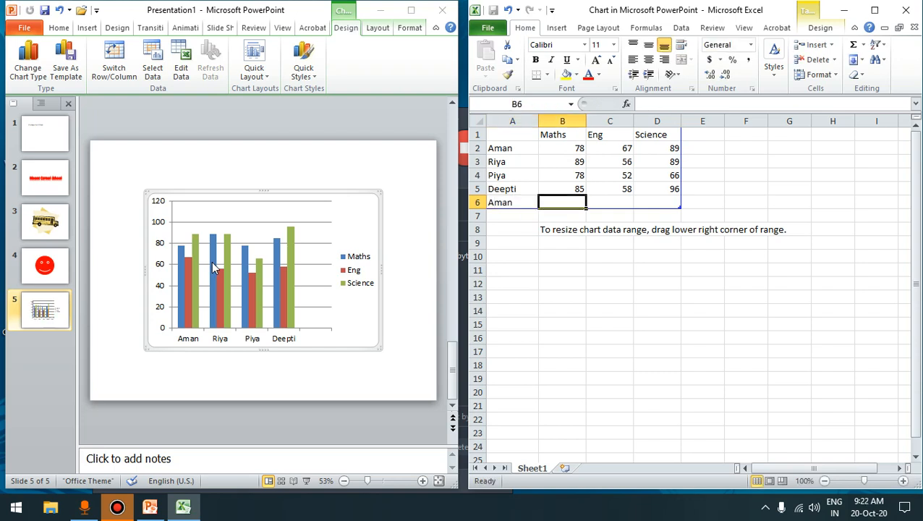
{"action": "type", "text": "w"}
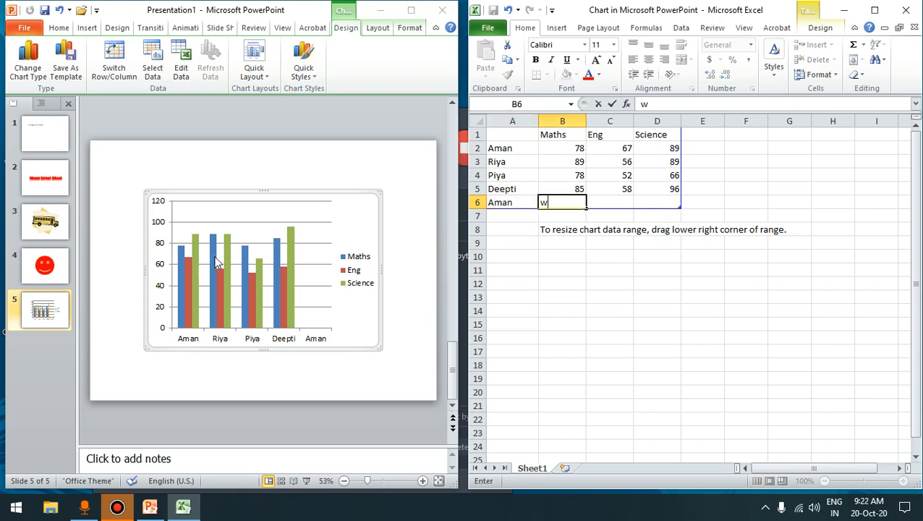
{"action": "key", "text": "Left"}
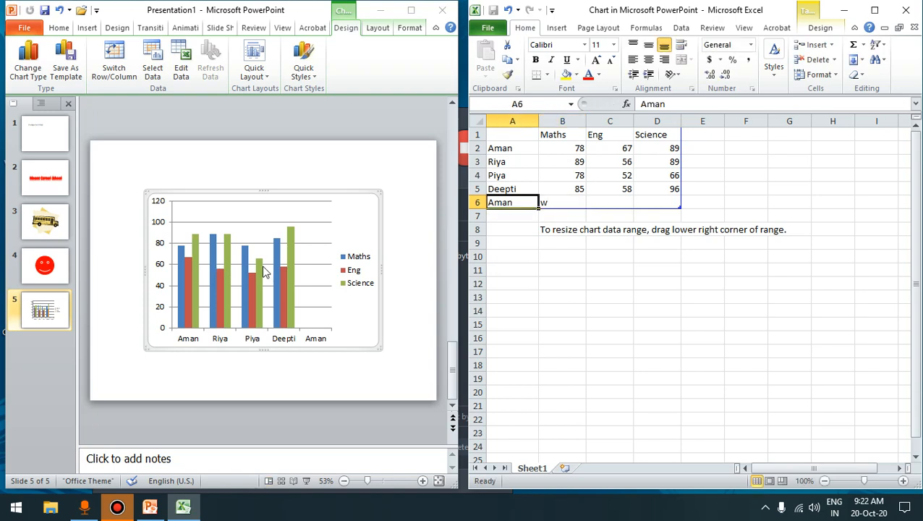
{"action": "type", "text": "Naman"}
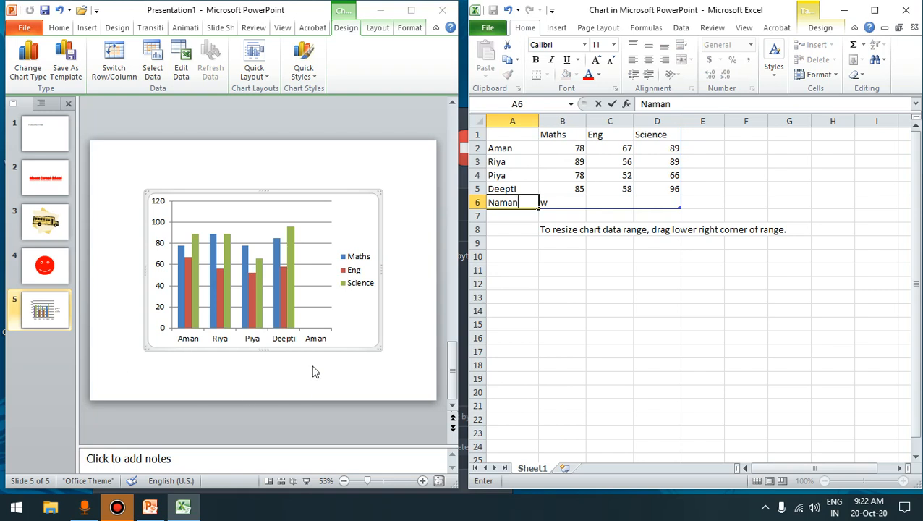
Enter the fifth student's marks in row 6: Maths 77, Eng 98 and Science 78
{"action": "key", "text": "Right"}
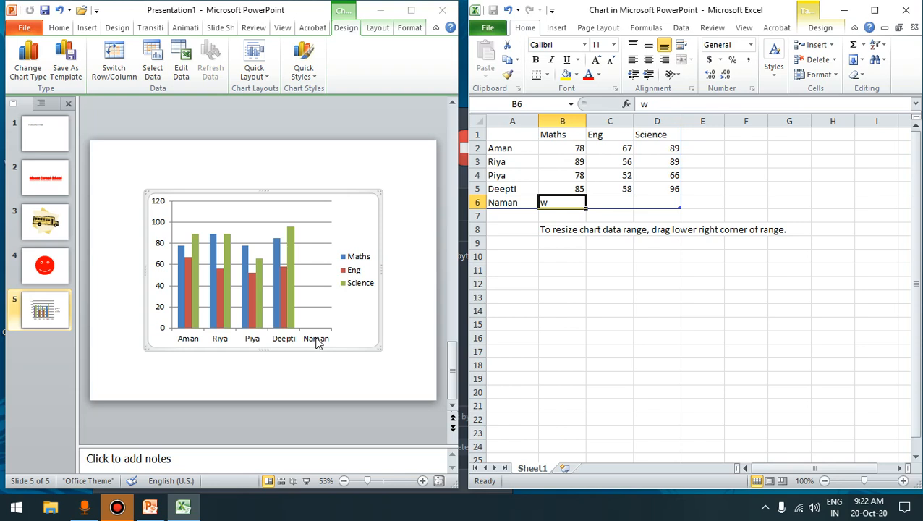
{"action": "type", "text": "77"}
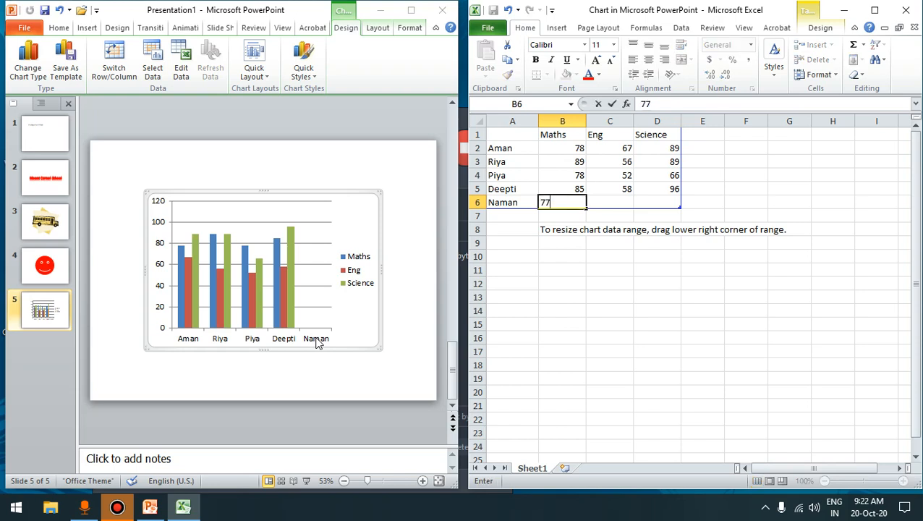
{"action": "key", "text": "Right"}
{"action": "type", "text": "98"}
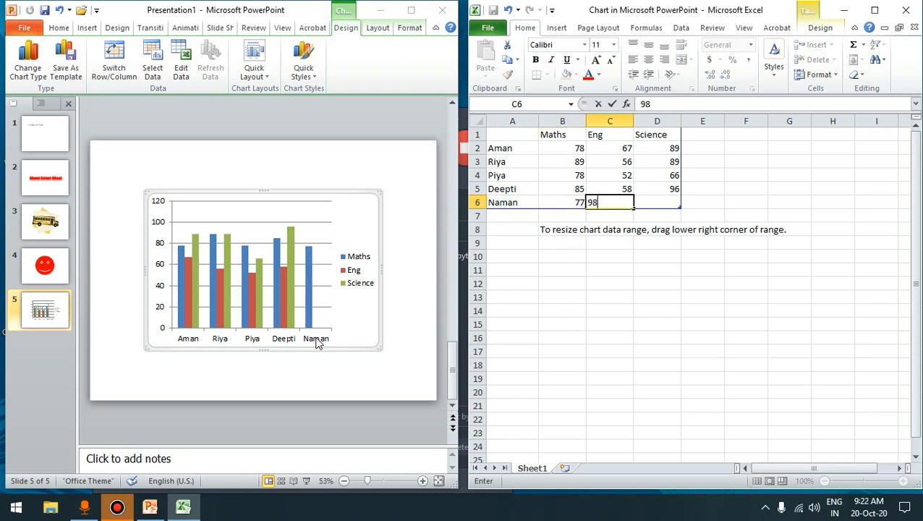
{"action": "key", "text": "Right"}
{"action": "type", "text": "78"}
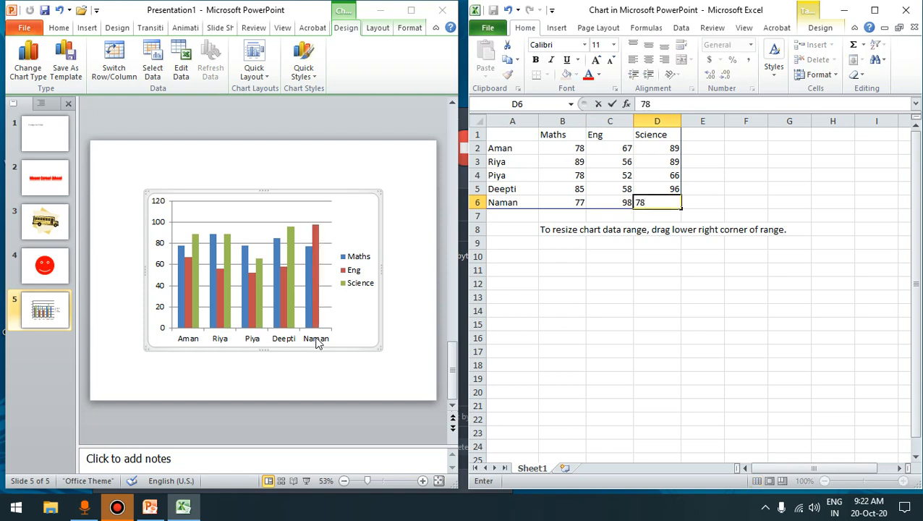
{"action": "key", "text": "Return"}
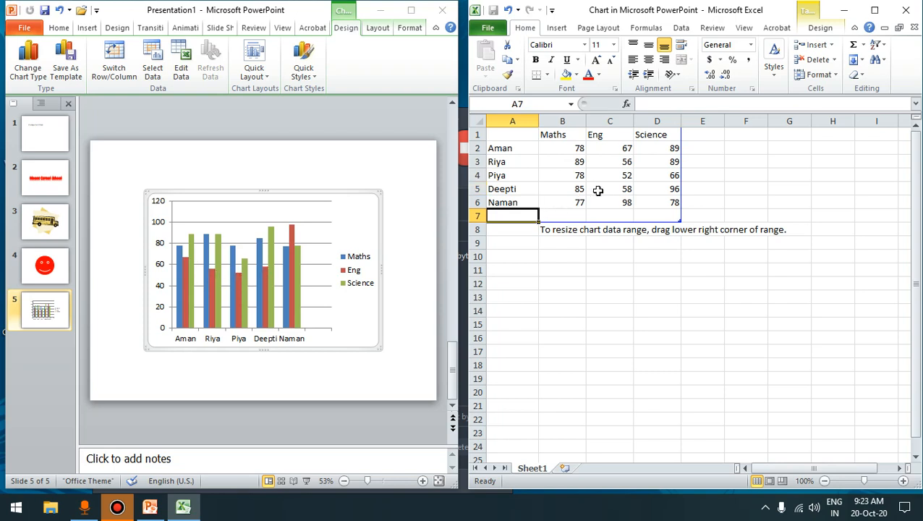
Select the third student's Eng mark in cell C4
{"action": "left_click", "coordinate": [618, 175]}
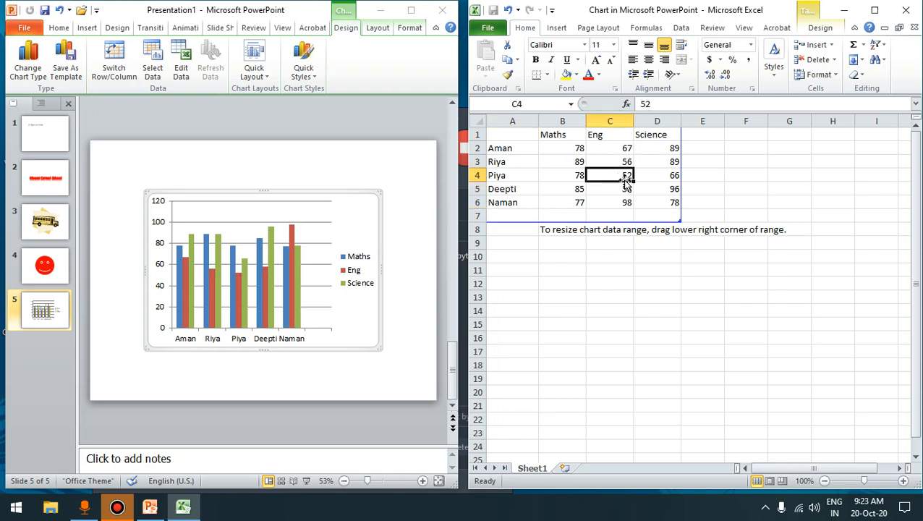